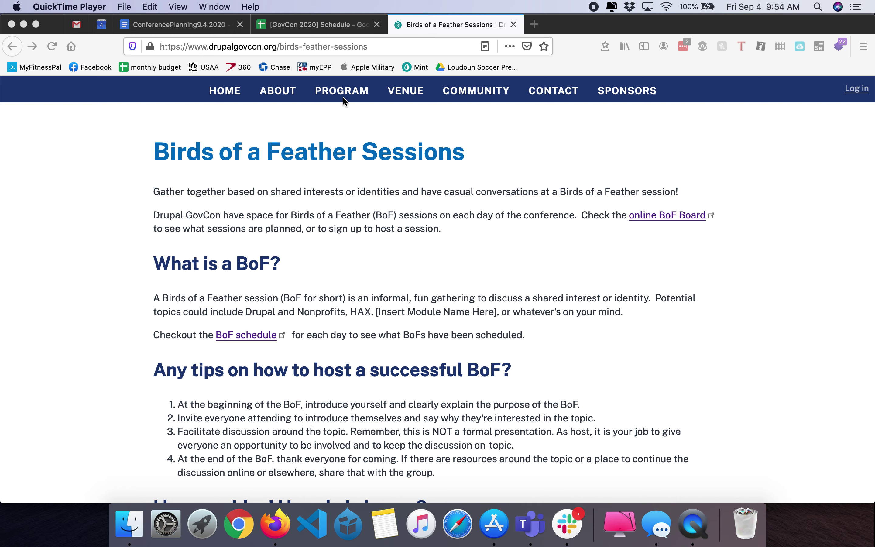
Scroll the Birds of a Feather Sessions page down to the 'I have an idea! How do I sign up?' section
click(317, 177)
mouse_move(339, 99)
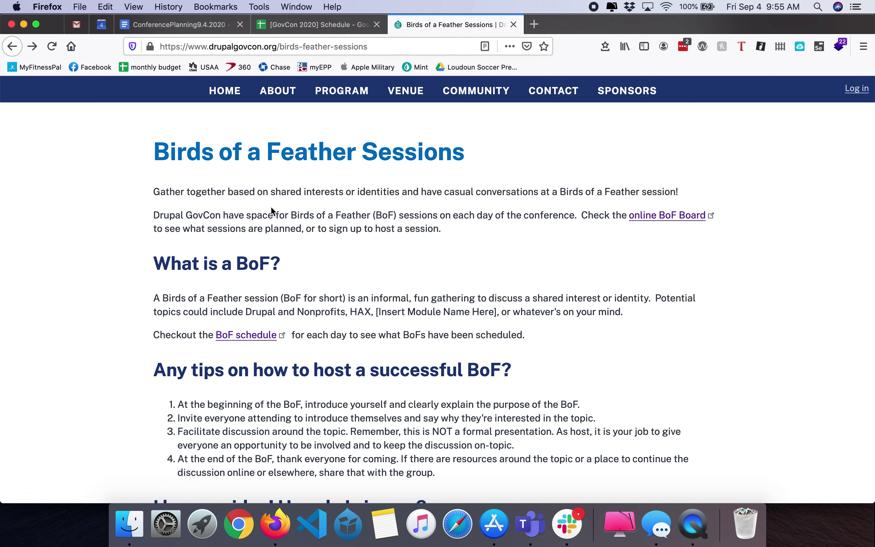
scroll(337, 267, down, 1)
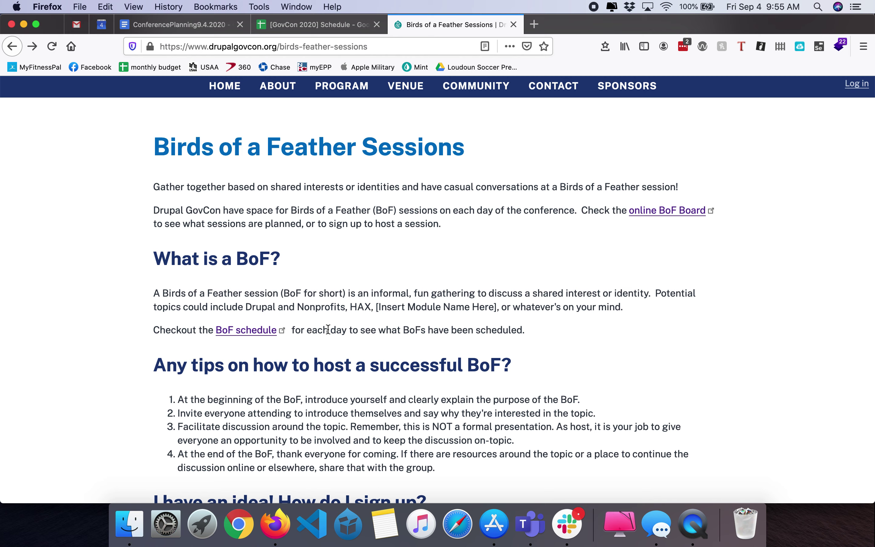
scroll(328, 330, down, 3)
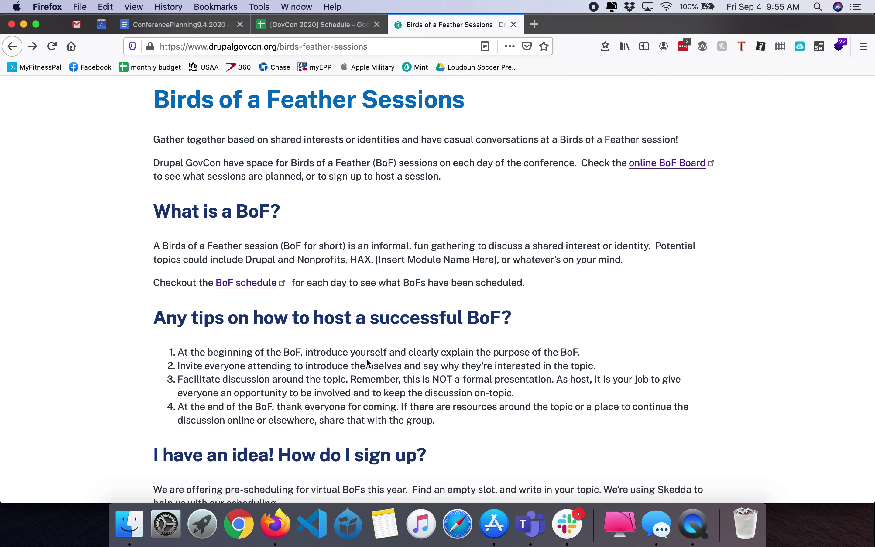
scroll(372, 362, down, 5)
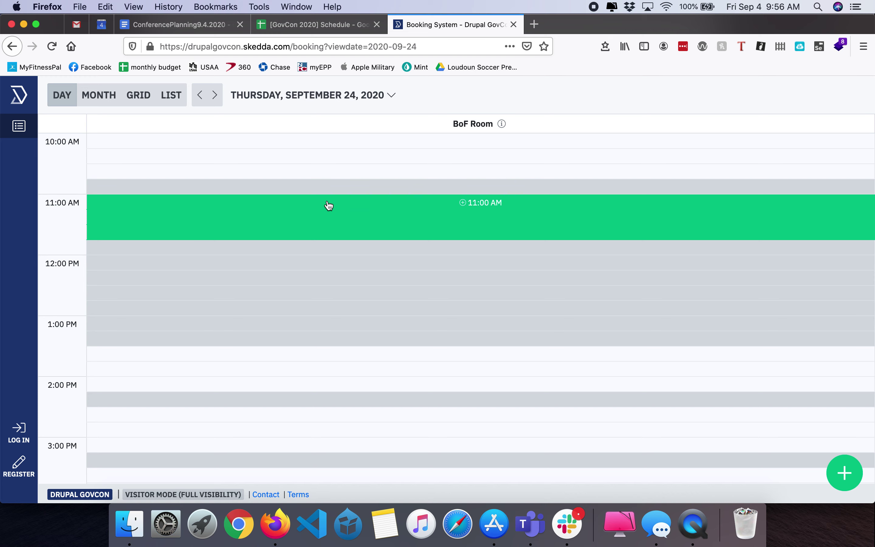
Start a booking on the 11:00 AM BoF Room slot and submit the holder's e-mail address
click(462, 212)
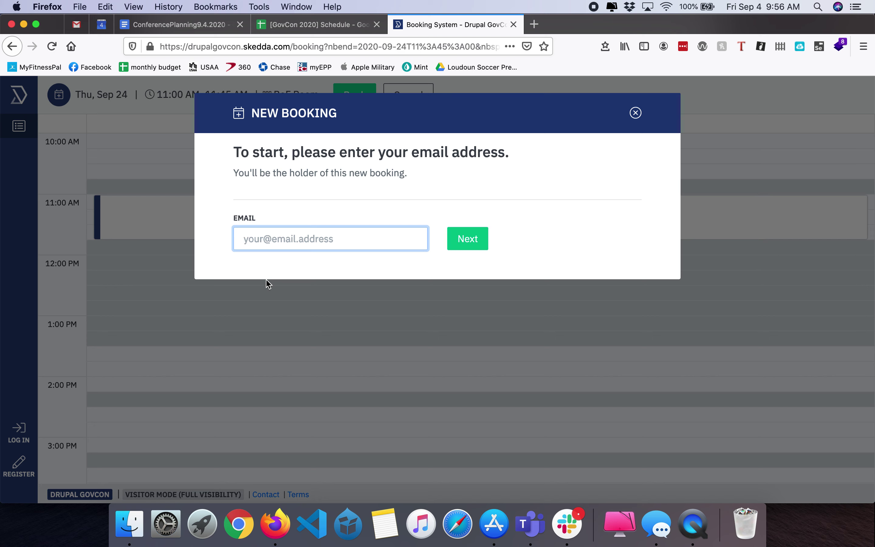
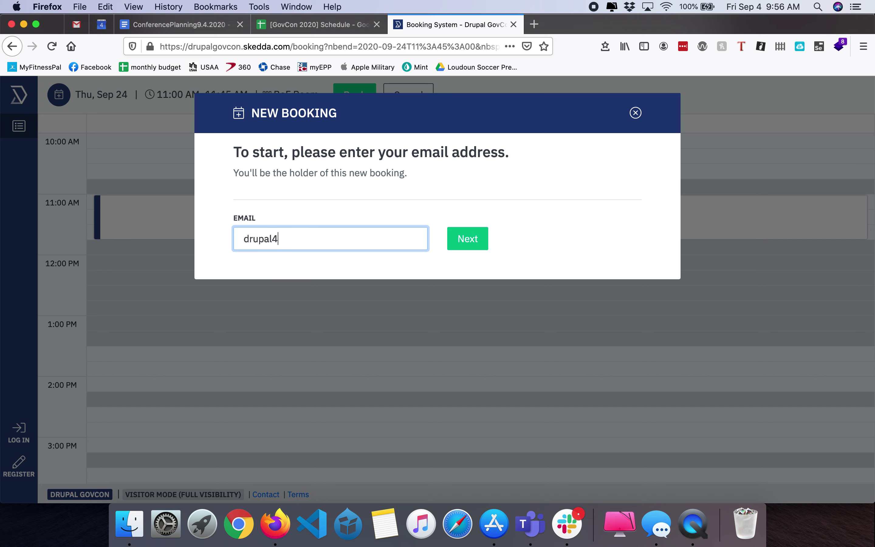
click(449, 239)
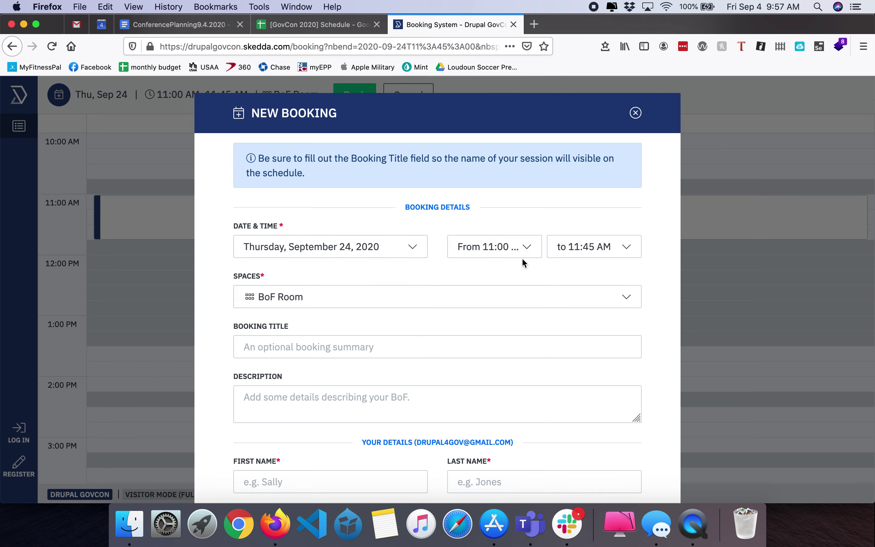
Enter the booking title 'BoF Test' and the description 'test description'
scroll(521, 262, down, 3)
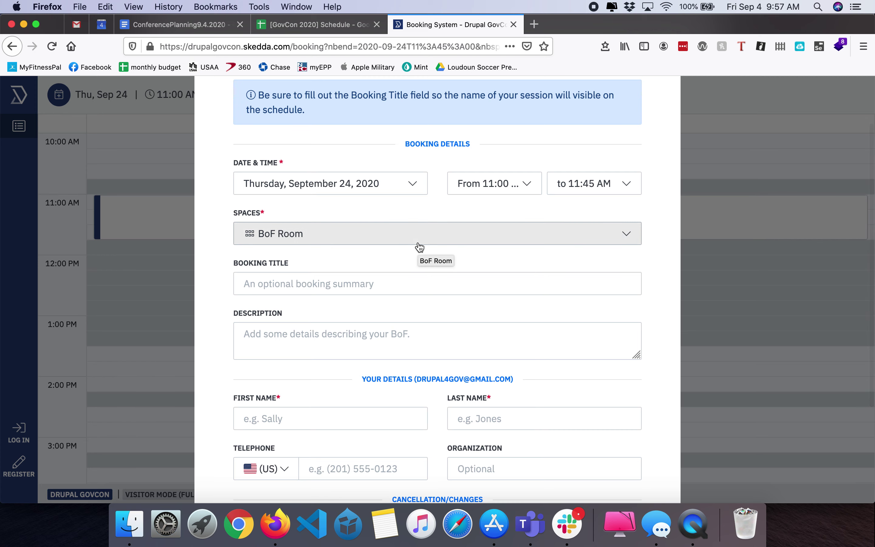
scroll(414, 287, down, 2)
click(422, 254)
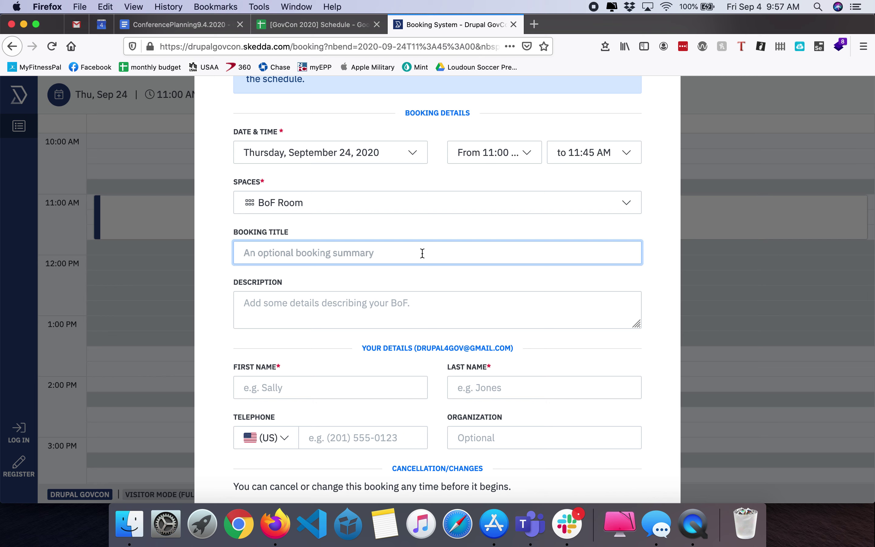
text(BoFT)
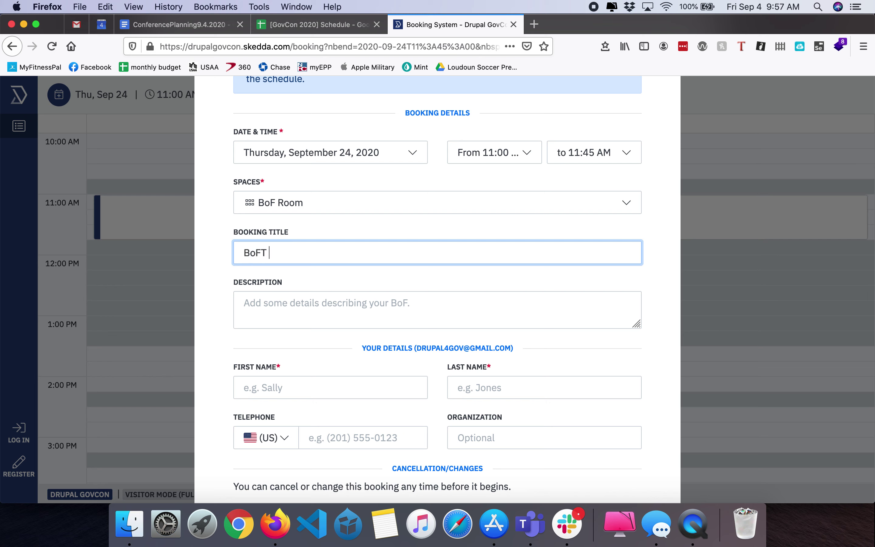
key(BackSpace)
key(BackSpace)
text(Test)
key(Tab)
text(testde)
key(BackSpace)
key(BackSpace)
text(descript)
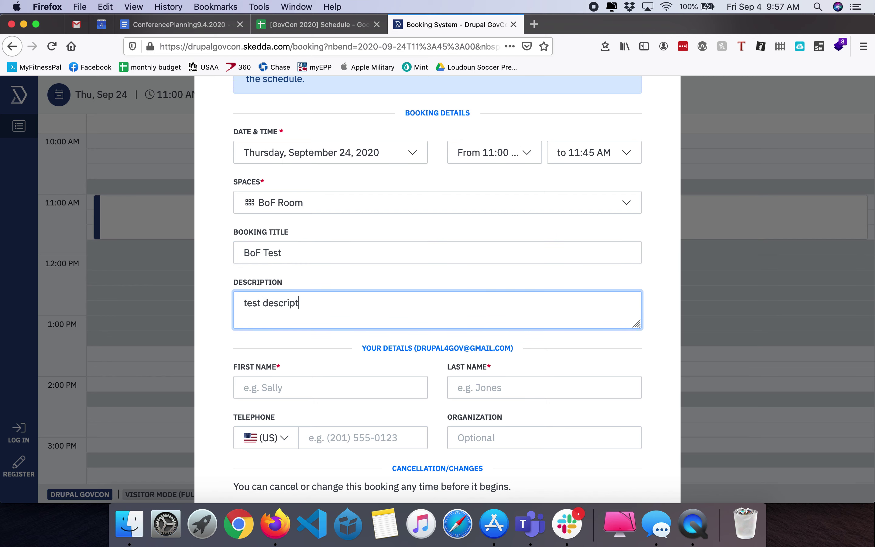
text(oin)
key(BackSpace)
key(BackSpace)
key(BackSpace)
text(ion)
Fill in the holder's first and last name, accept the terms, and confirm the booking
scroll(427, 327, down, 3)
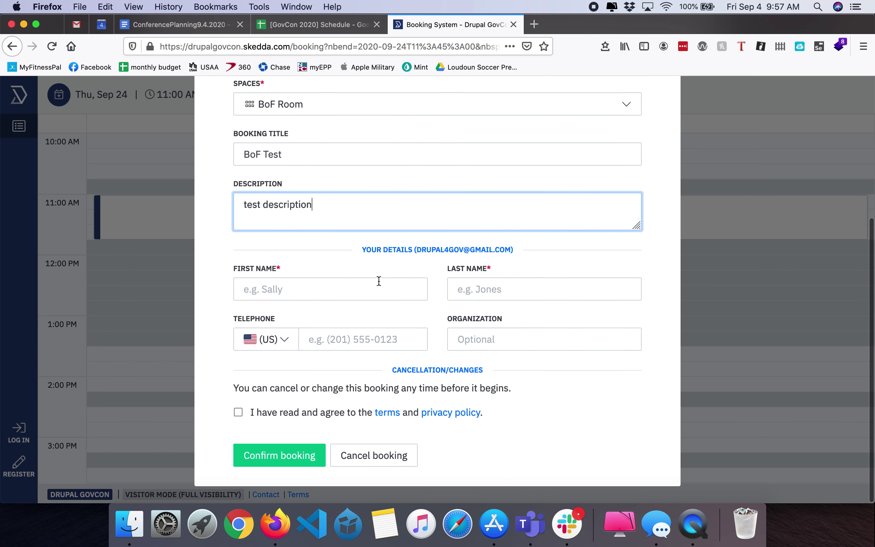
click(379, 297)
text(Drupal4)
key(Tab)
text(GBo)
key(BackSpace)
key(BackSpace)
text(ov)
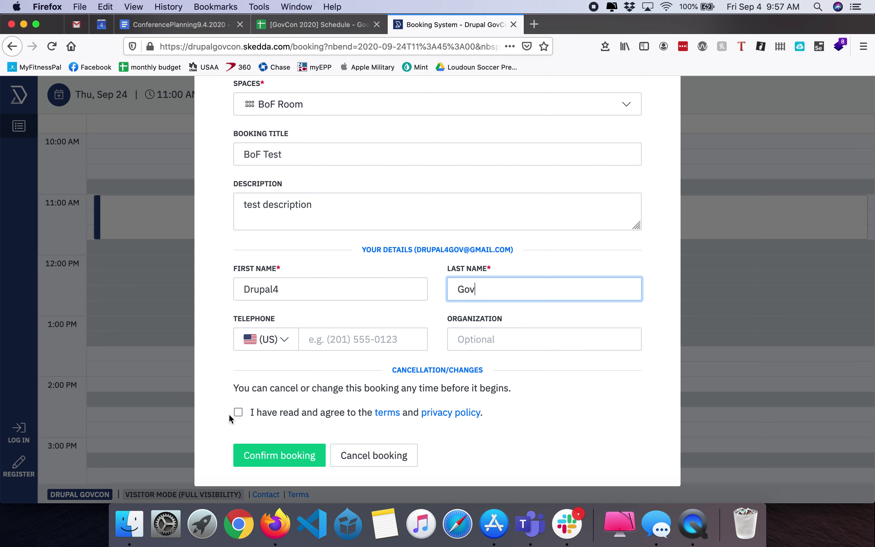
click(239, 413)
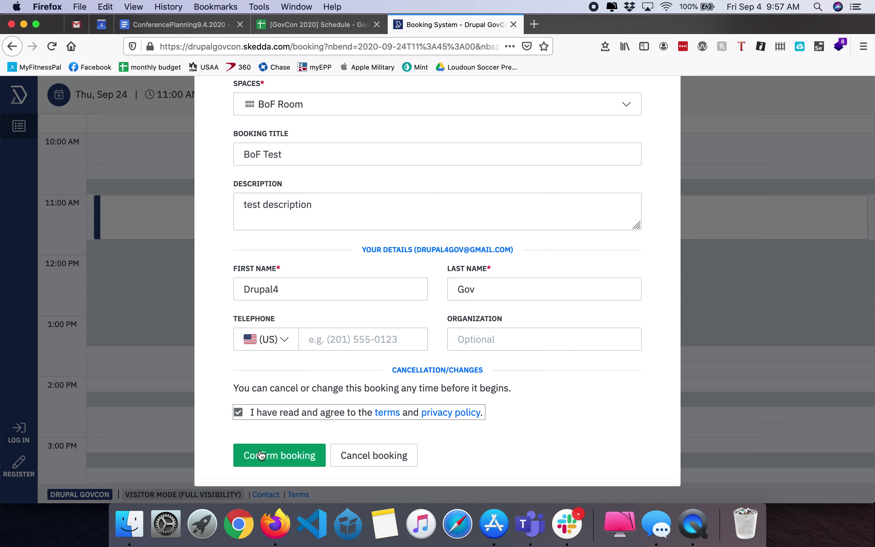
click(272, 456)
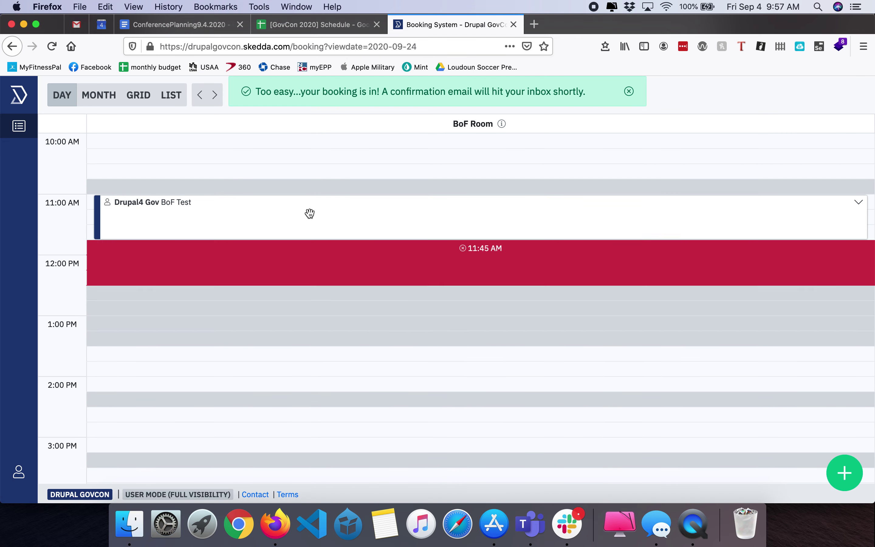
Check that BoF Test appears at 11:00 AM in the Thursday, September 24 BoF Room day view
mouse_move(144, 221)
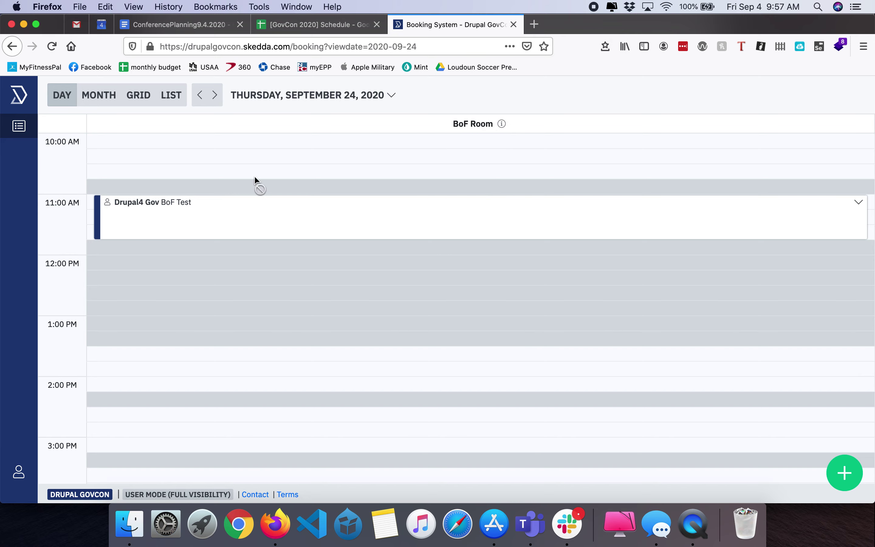
In a new tab, go to drupalgovcon.org's Birds of a Feather page and open the online BoF Board
key(super+t)
text(drupalgovcon.org/)
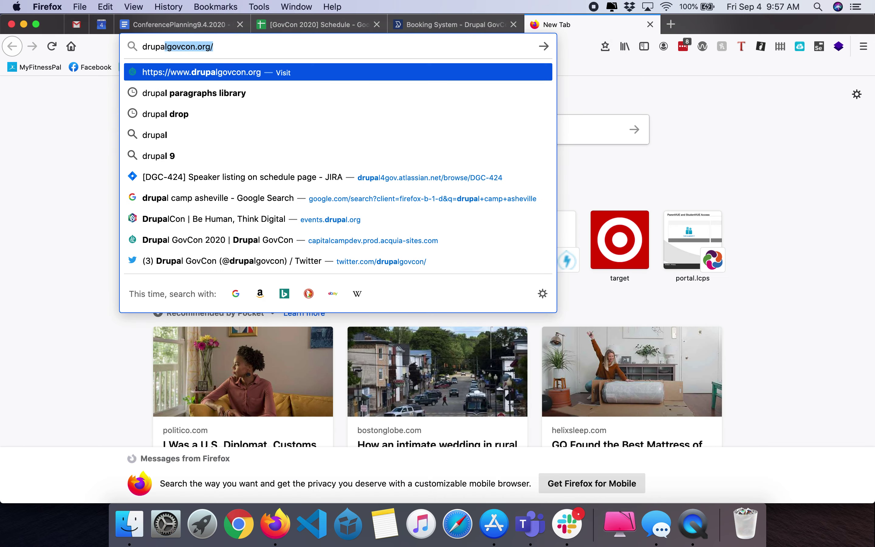
key(Return)
mouse_move(362, 91)
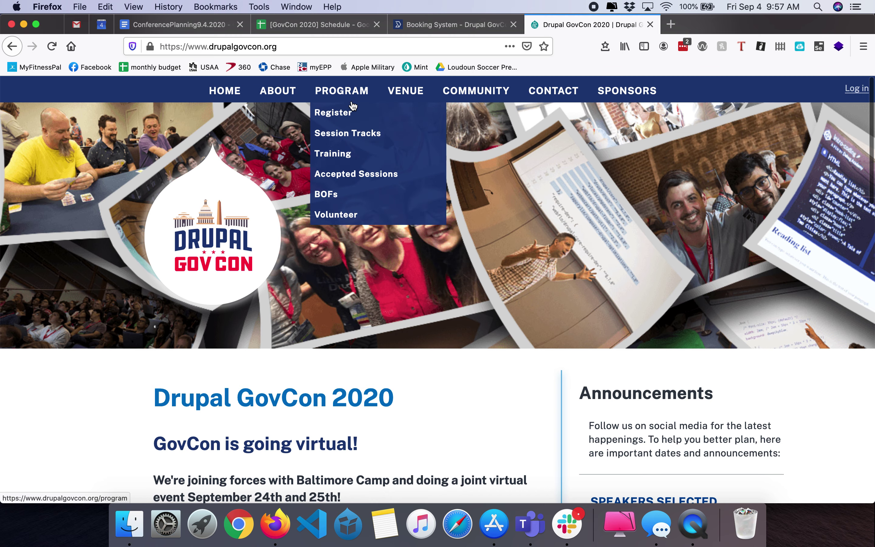
click(348, 199)
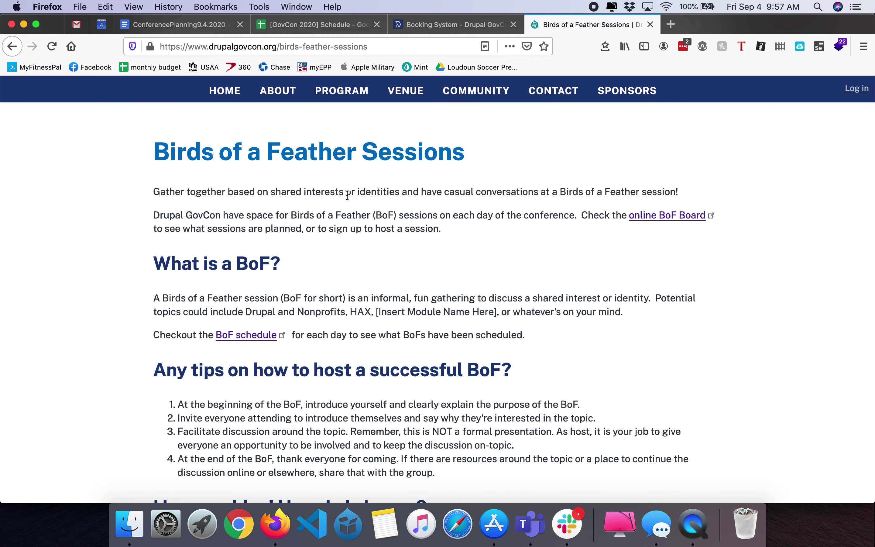
click(650, 220)
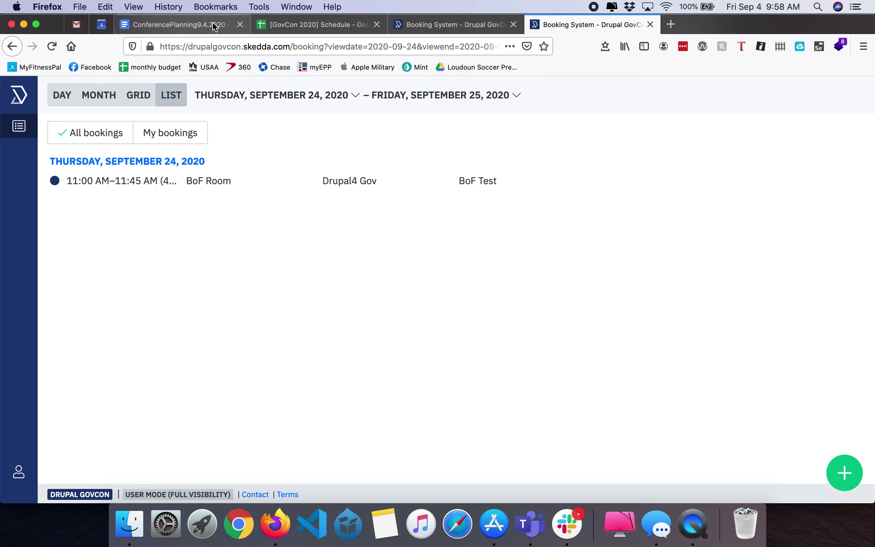
click(222, 47)
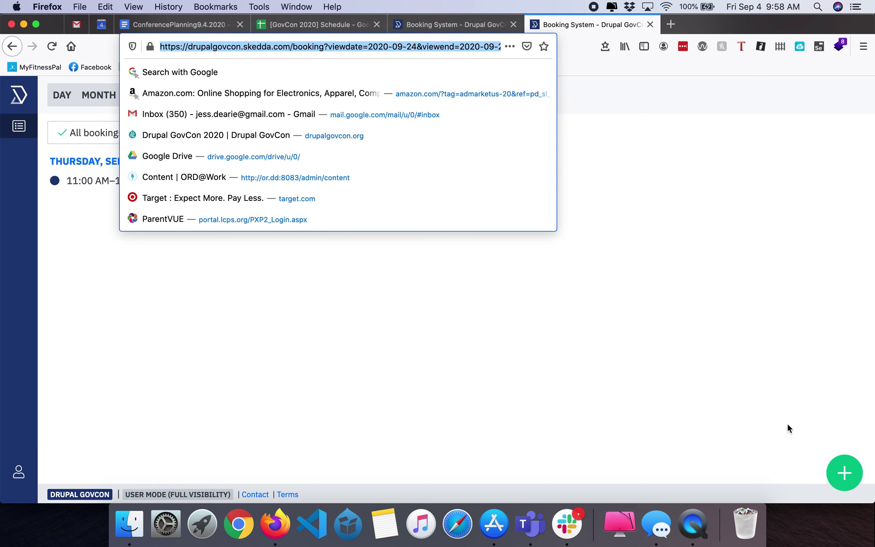
click(691, 355)
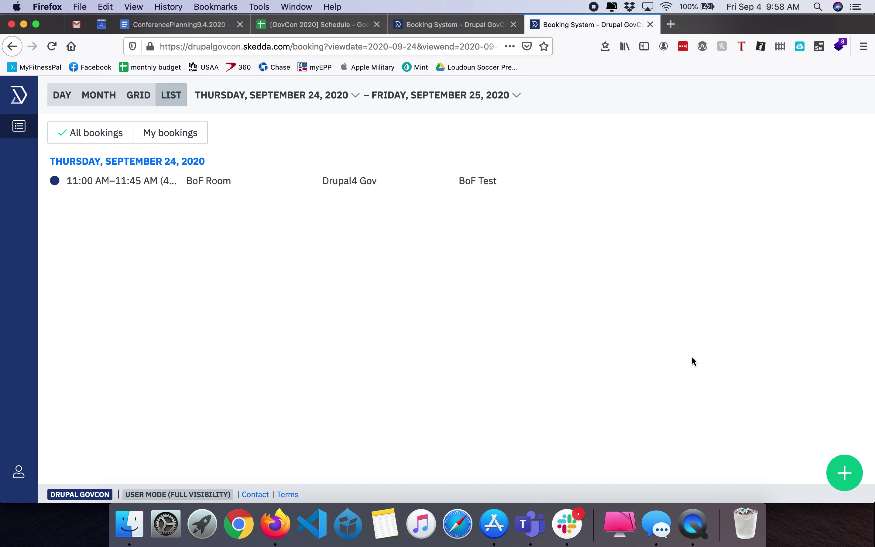